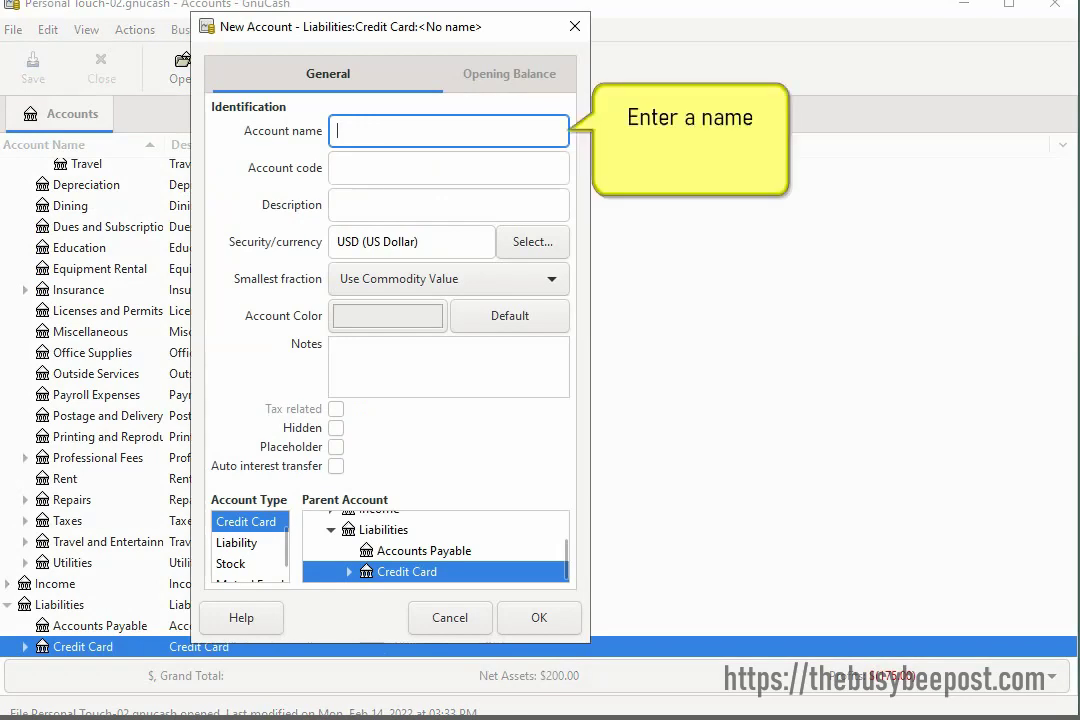
# - Enter "keystone Visa" as both the name and the description of the new credit card account
pyautogui.write('keystone Visa')
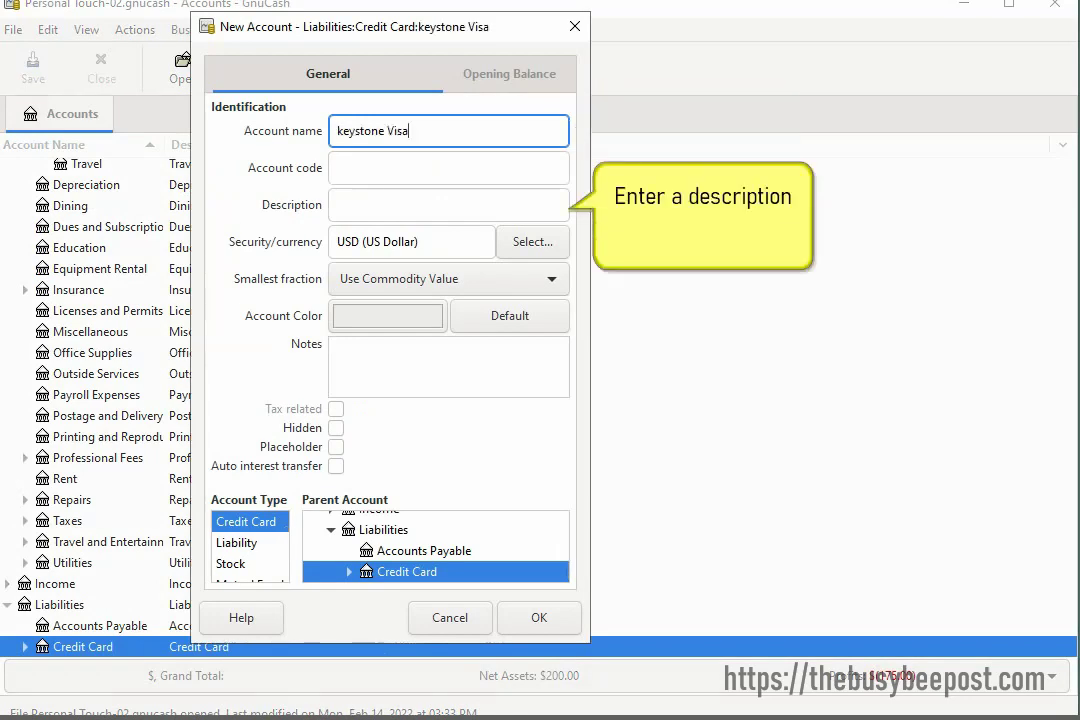
pyautogui.click(448, 204)
pyautogui.write('keystone Visa')
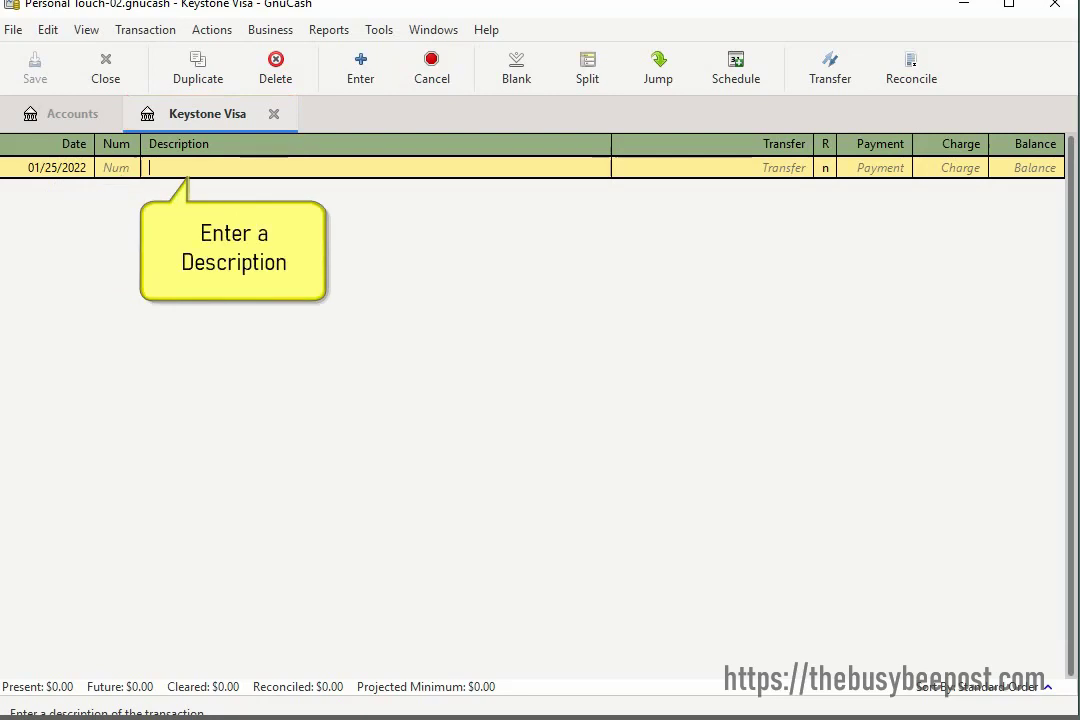
# - Record an "Opening Balance" charge of 125.00 in the 01/25/2022 row of the Keystone Visa register, transferred from Equity:Opening Balances
pyautogui.write('Opening Balance')
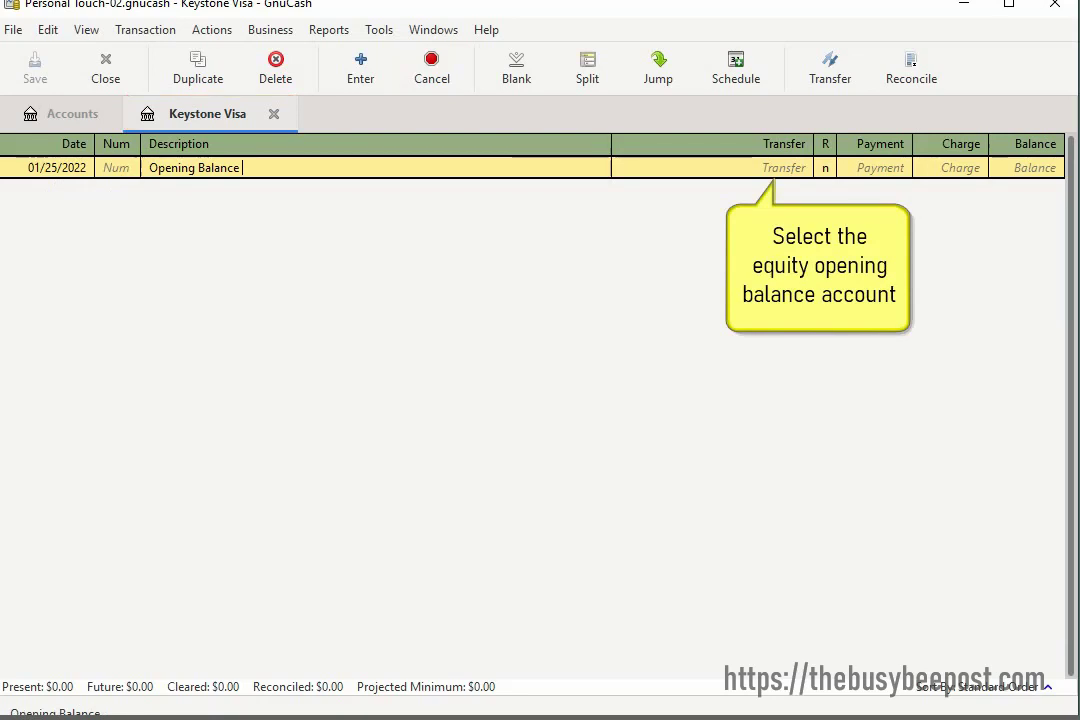
pyautogui.press('Tab')
pyautogui.click(806, 196)
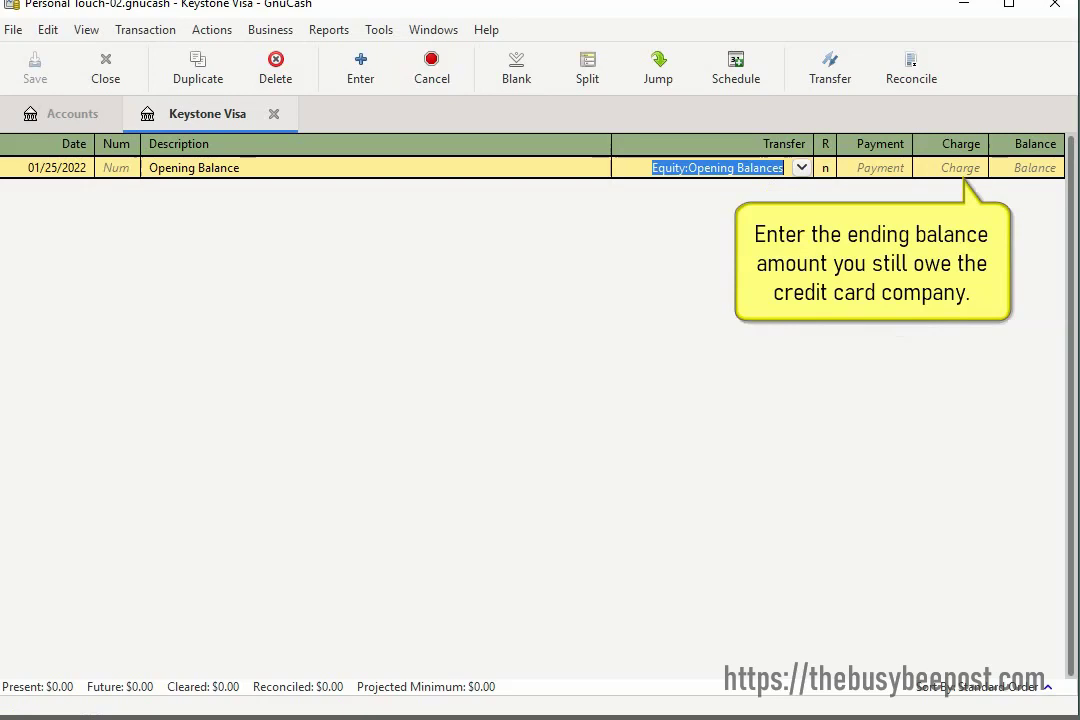
pyautogui.click(962, 170)
pyautogui.write('125.00')
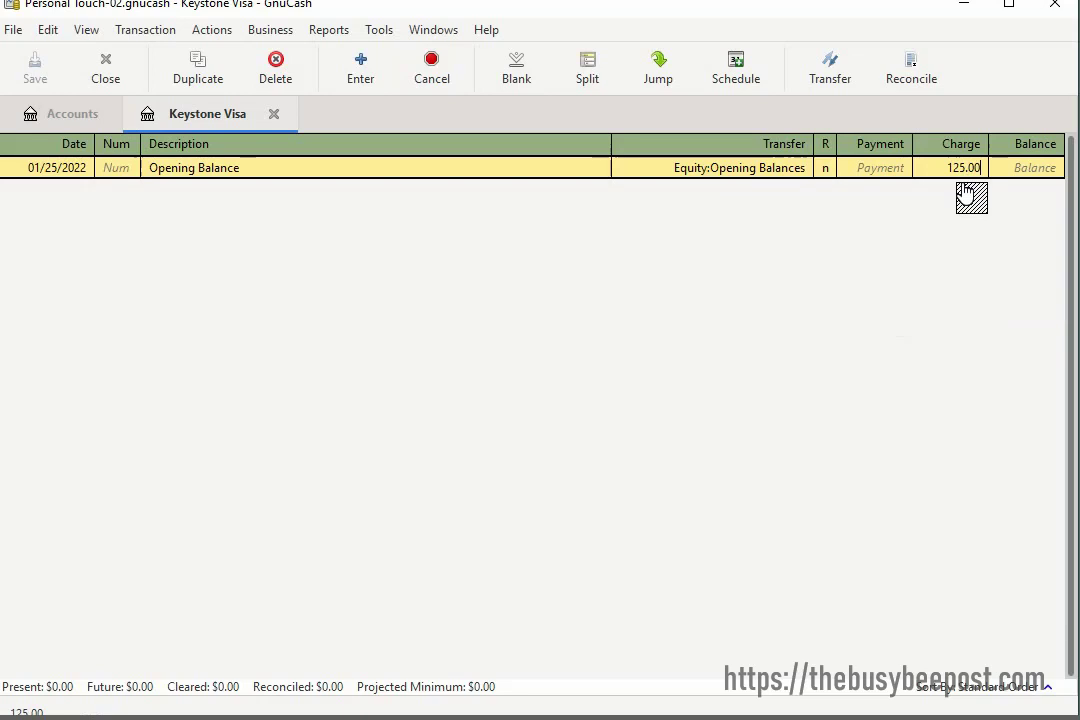
pyautogui.press('Tab')
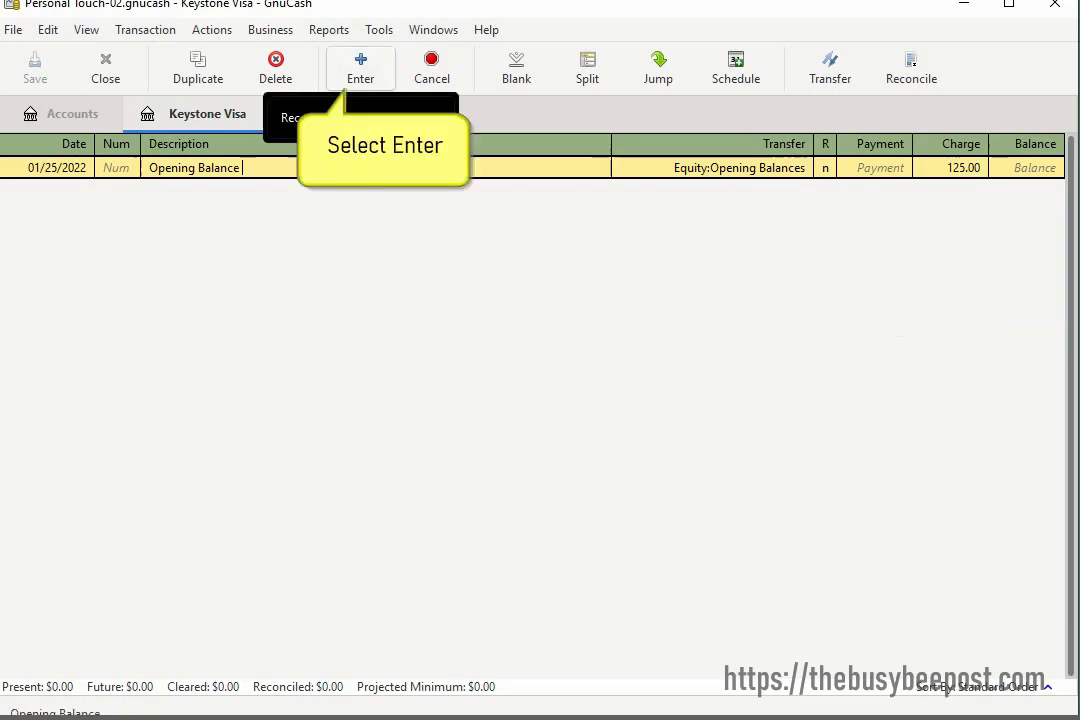
pyautogui.click(360, 68)
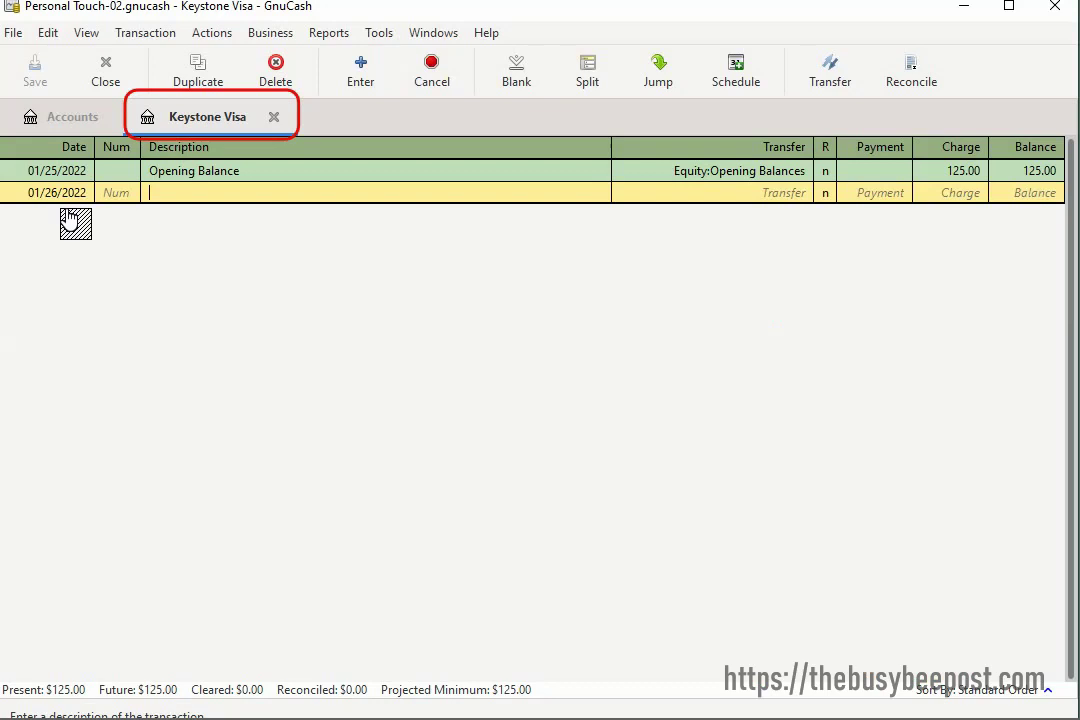
# - Record a 60.00 charge described as "Wall Pictures for Office" in the 01/26/2022 row, assigned to Expenses:Credit Card Expenses:Decorations
pyautogui.write('Wall Pictures for Office')
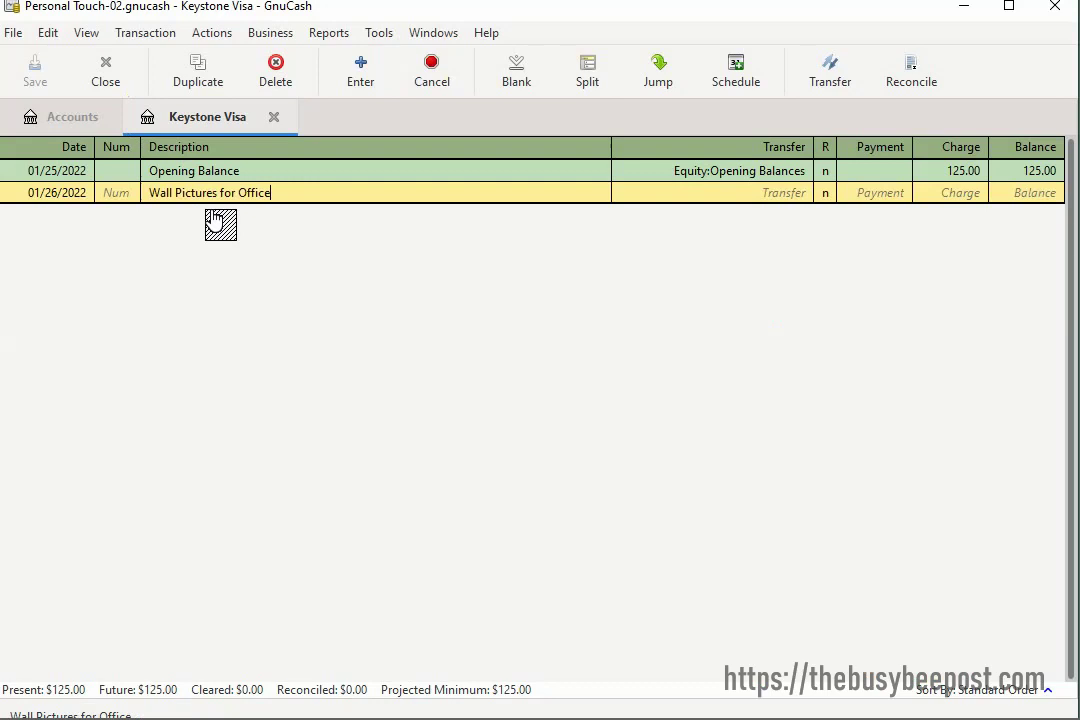
pyautogui.click(707, 192)
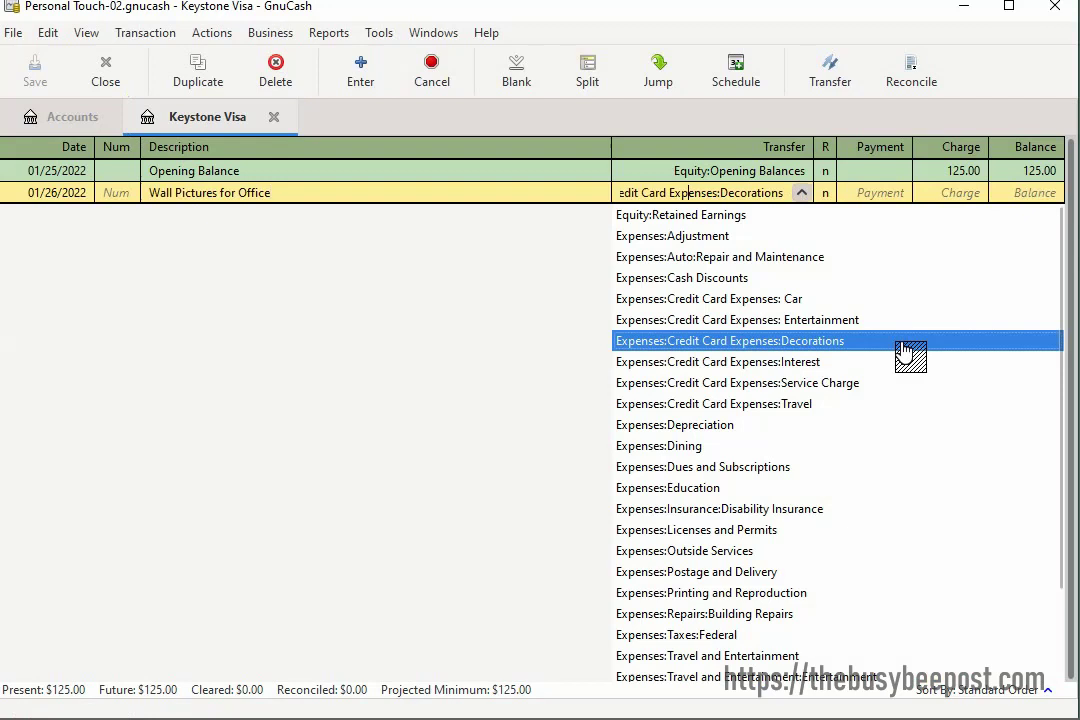
pyautogui.press('Tab')
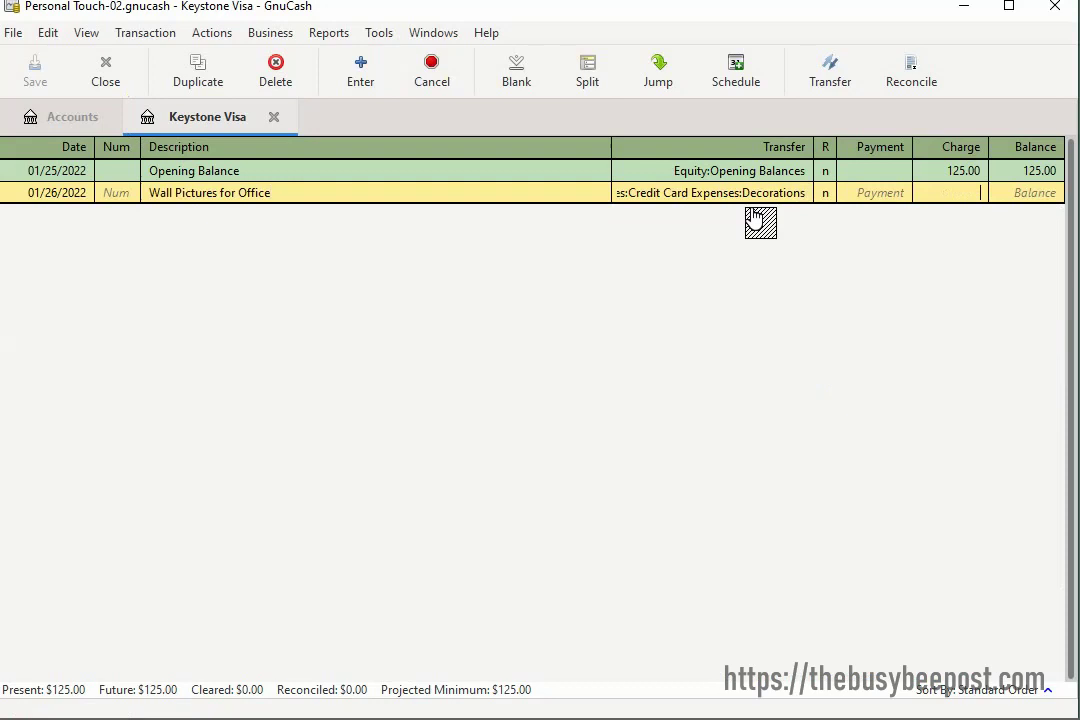
pyautogui.write('60.00')
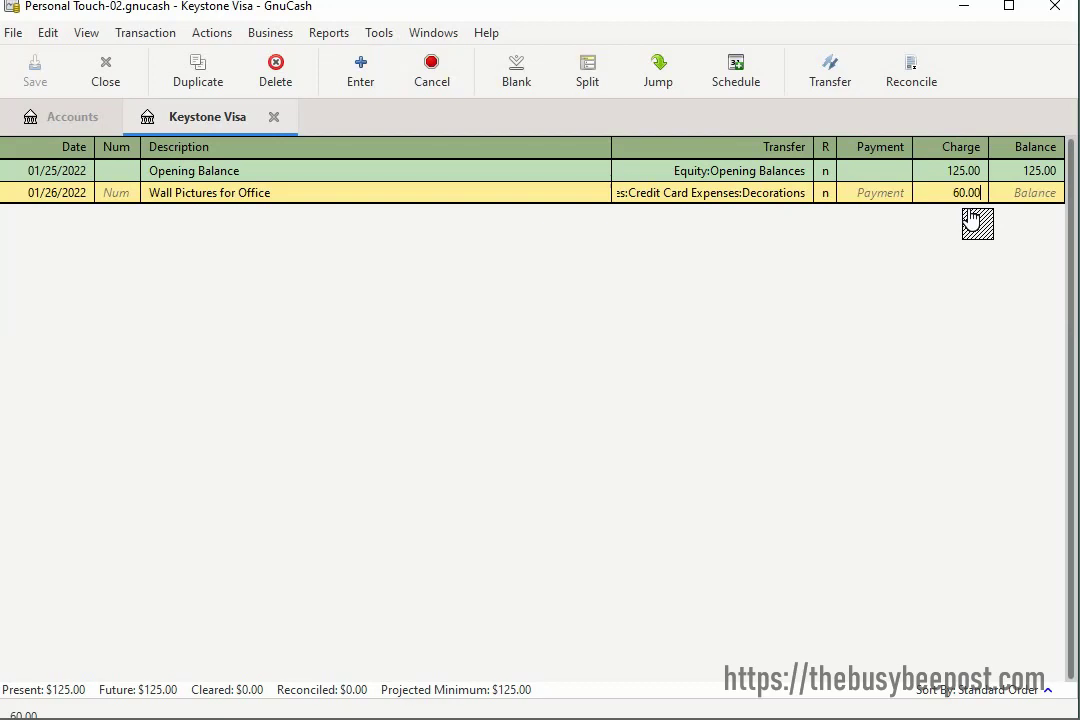
pyautogui.click(360, 70)
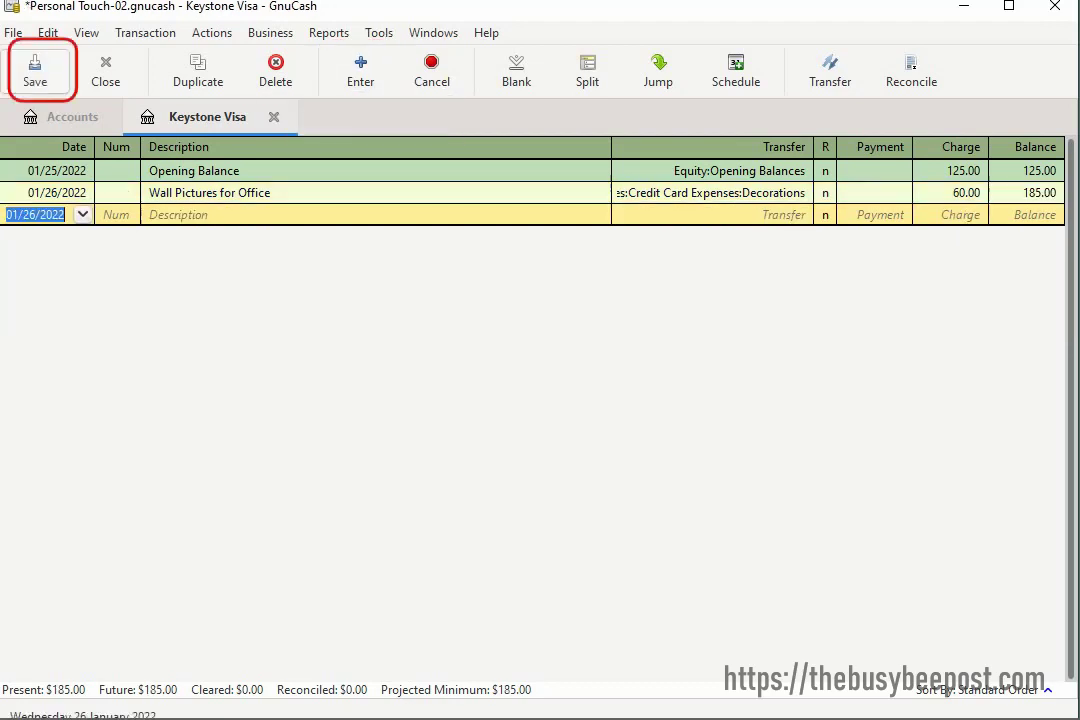
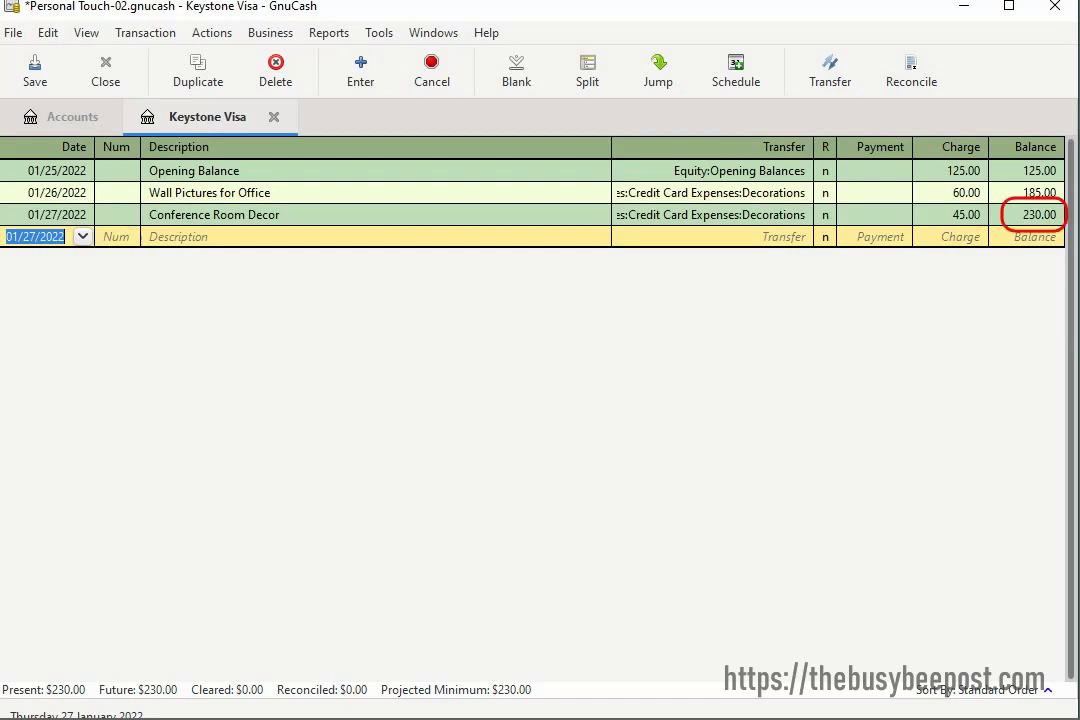
# - Record a 45.00 payment dated 01/28/2022, "Refund for Return of Conference Room Decor From Kens Decor", against Credit Card Expenses:Decorations
pyautogui.press('+')
pyautogui.press('Tab')
pyautogui.press('Tab')
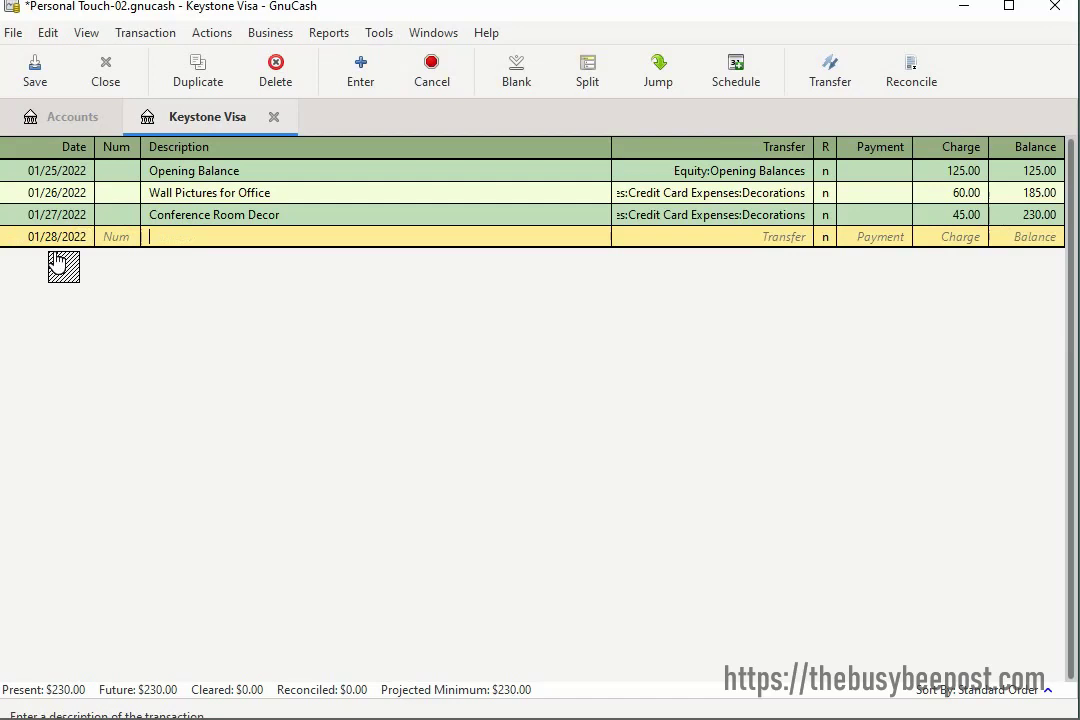
pyautogui.write('Refund for Return of Conference Room Decor From Kens Decor')
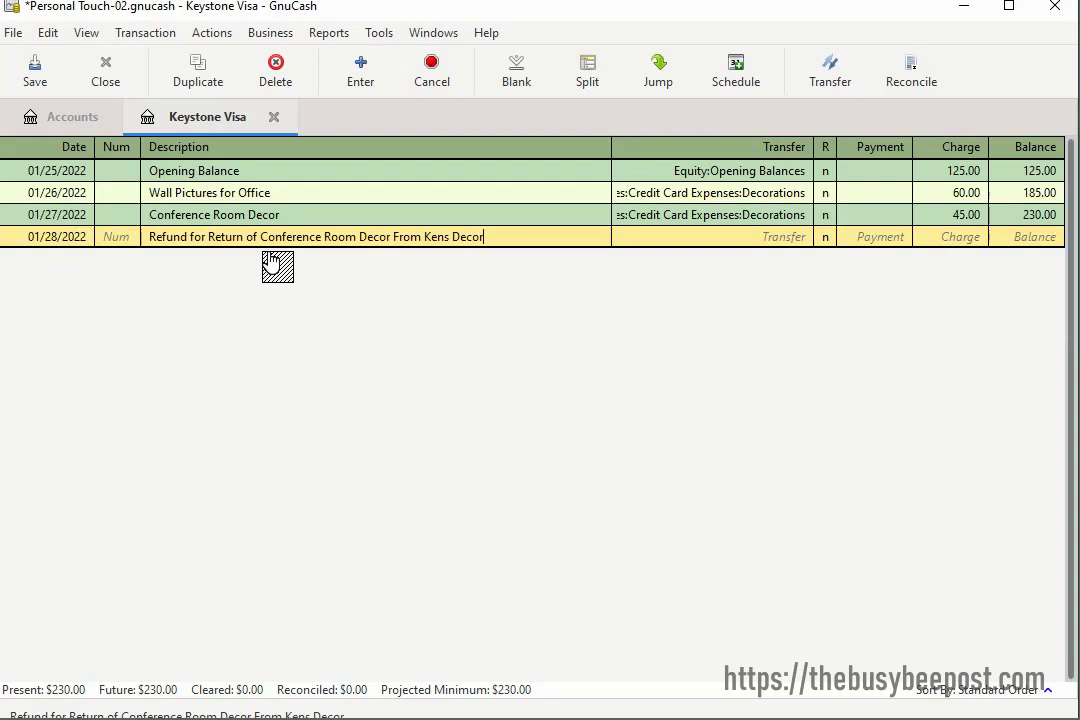
pyautogui.press('Tab')
pyautogui.hotkey('shift', 'Tab')
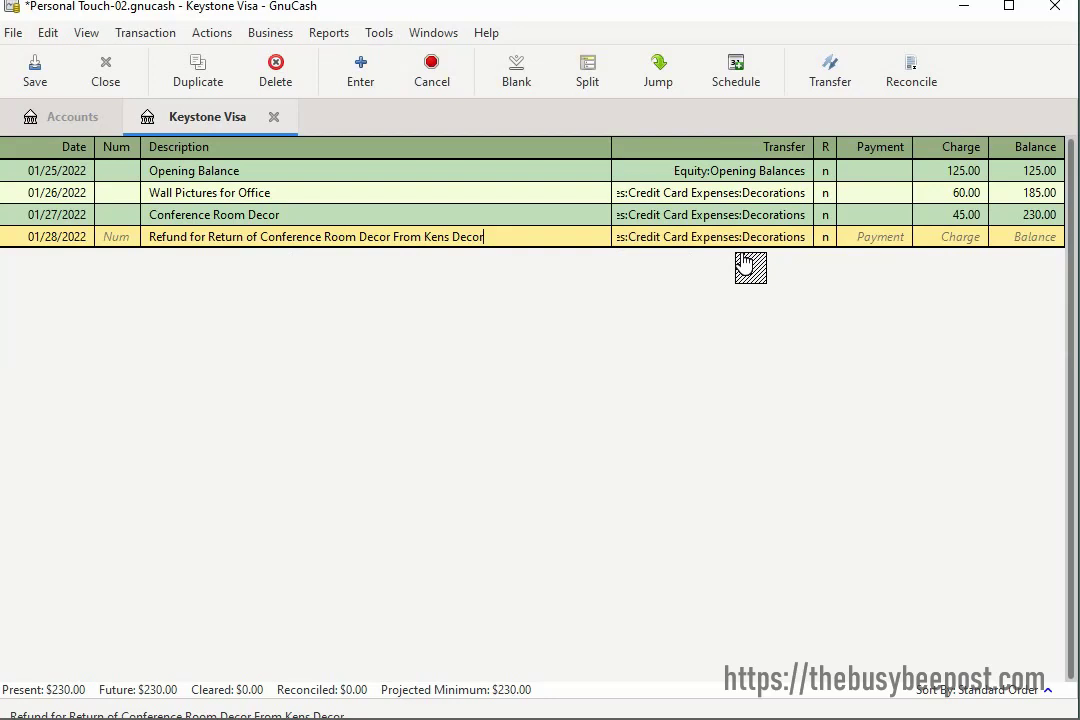
pyautogui.press('Tab')
pyautogui.press('Tab')
pyautogui.write('45.00')
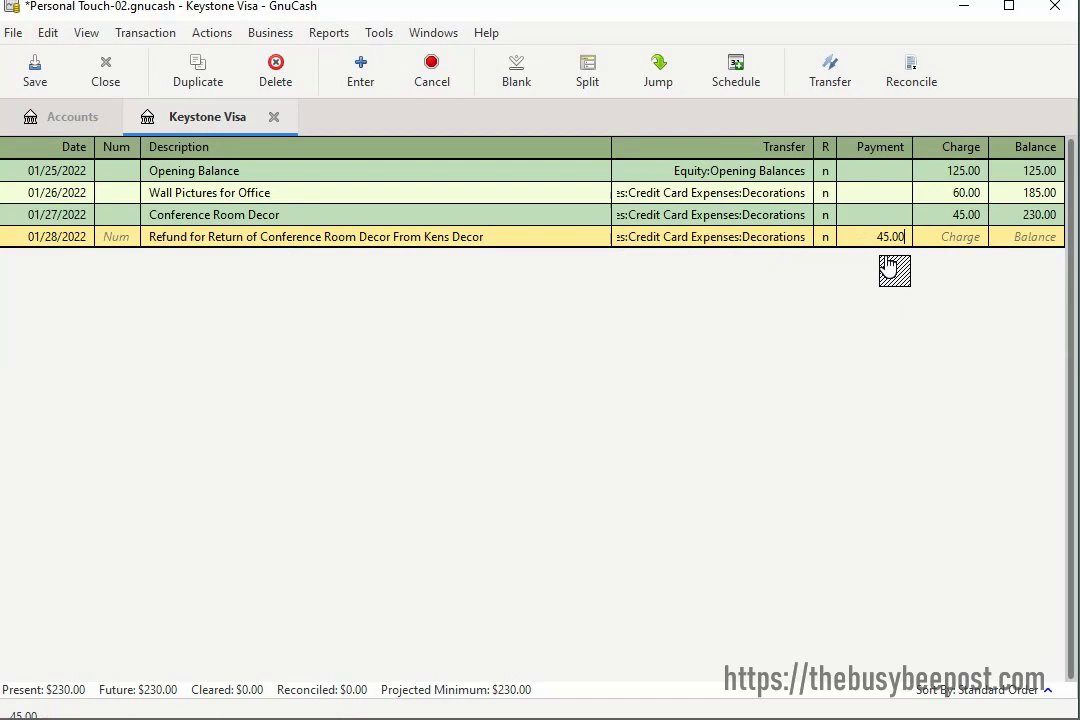
pyautogui.click(360, 70)
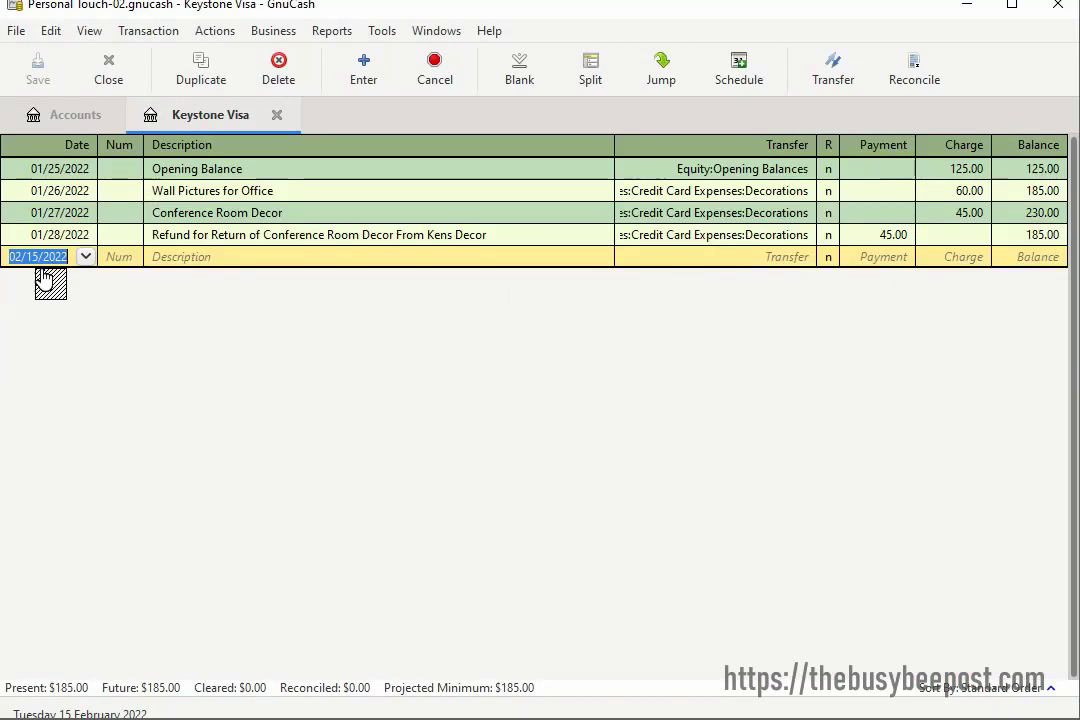
# - Record a 5.00 charge dated 01/31/2022 described as "Interest Fees", assigned to Expenses:Credit Card Expenses:Interest
pyautogui.write('01/31/2022')
pyautogui.press('Tab')
pyautogui.press('Tab')
pyautogui.write('Interest Fees')
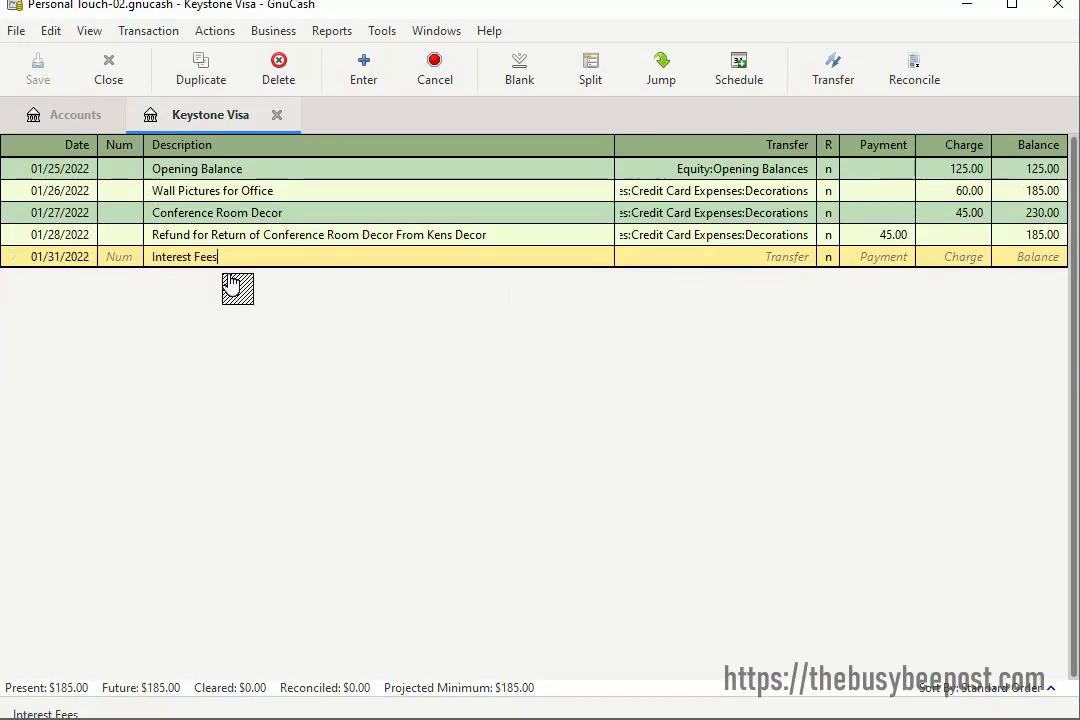
pyautogui.click(762, 258)
pyautogui.click(720, 656)
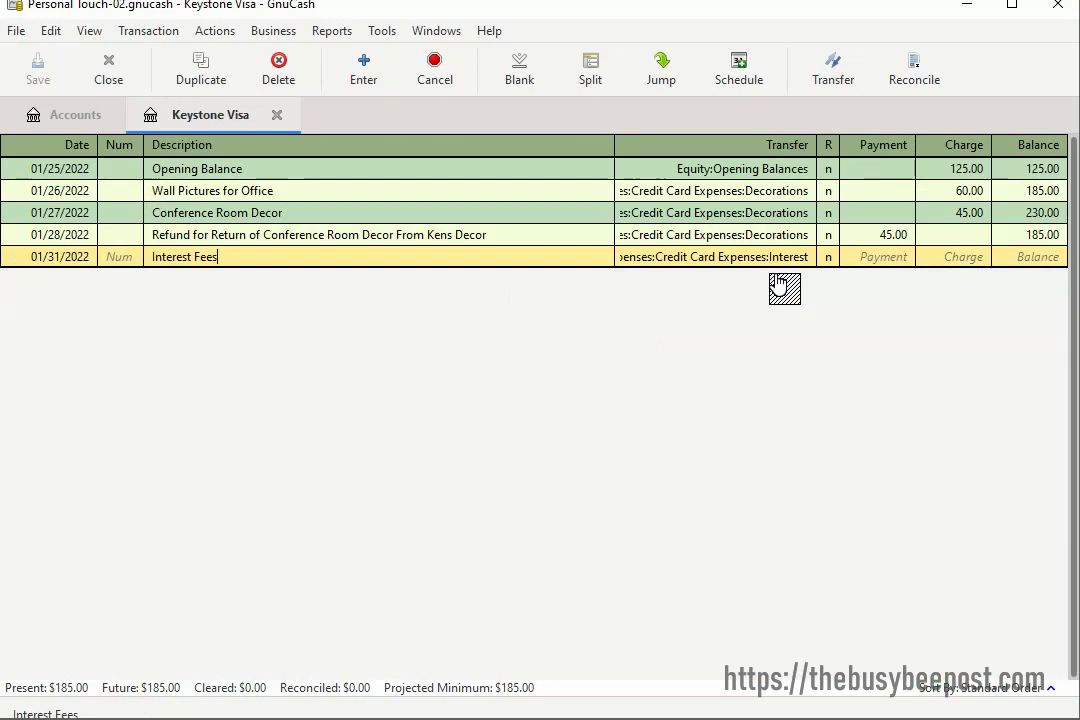
pyautogui.click(963, 257)
pyautogui.write('5.00')
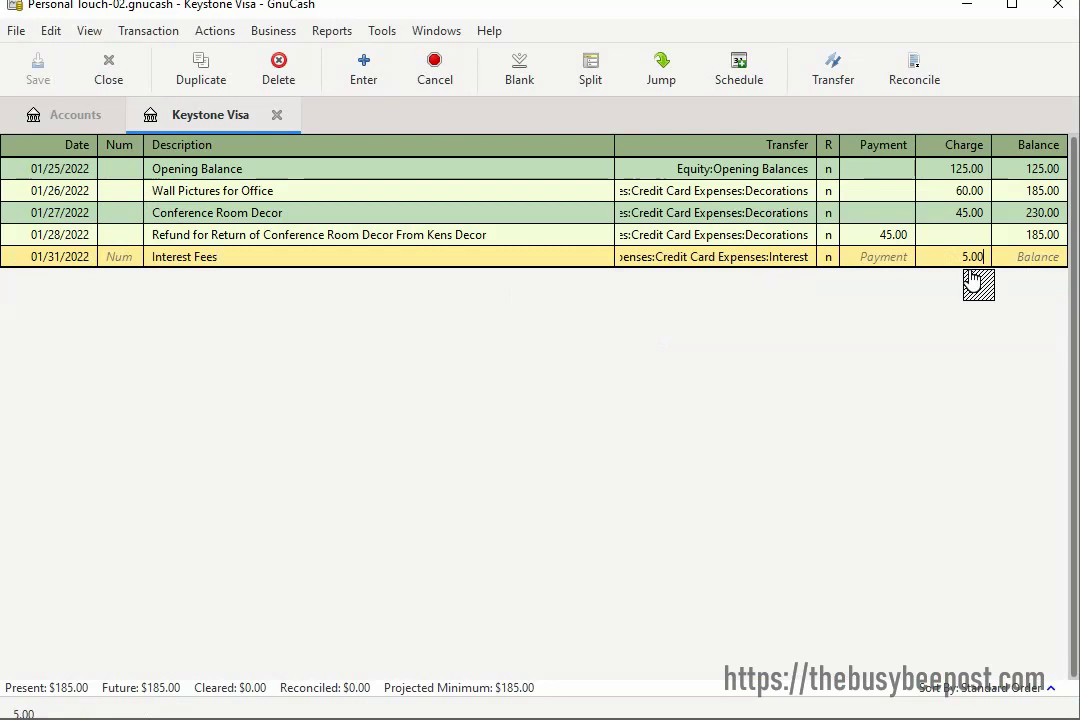
pyautogui.press('Return')
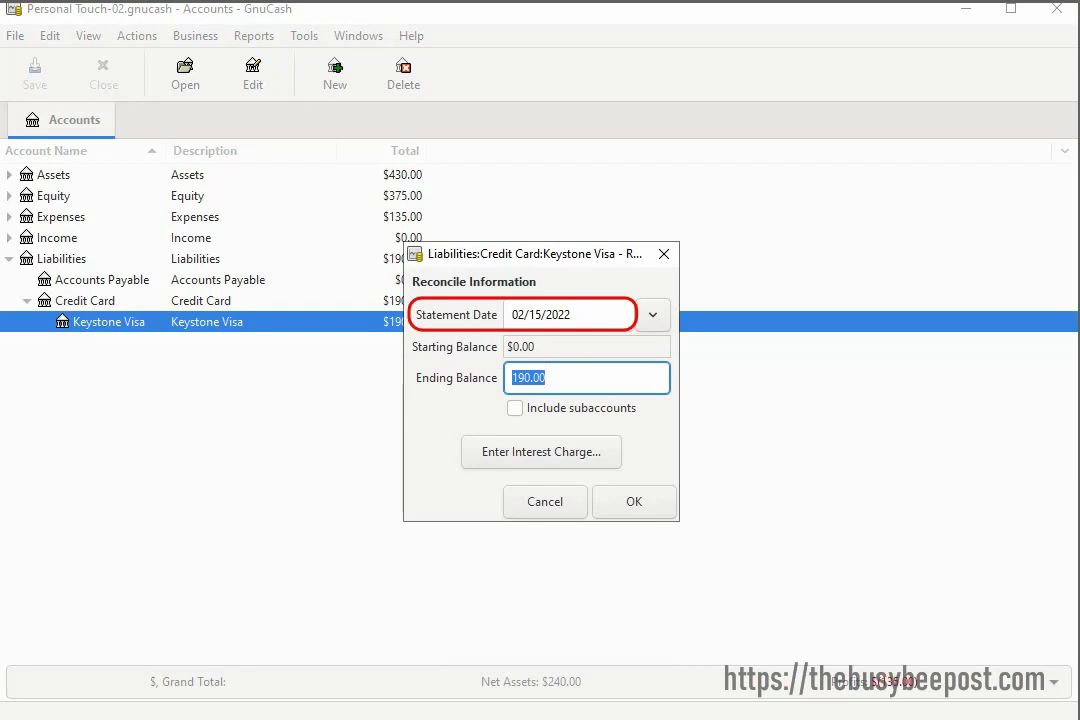
# - Start the Keystone Visa reconciliation with statement date 02/01/2022 and ending balance 190.00, and mark the refund and all four charges as reconciled
pyautogui.click(546, 377)
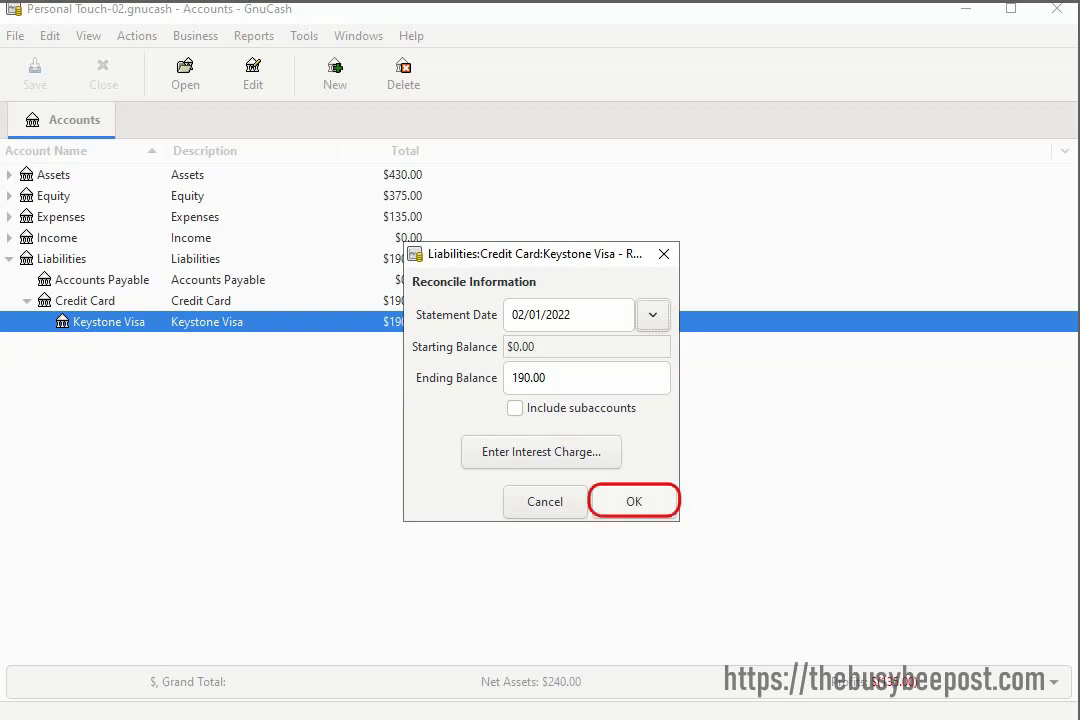
pyautogui.press('Return')
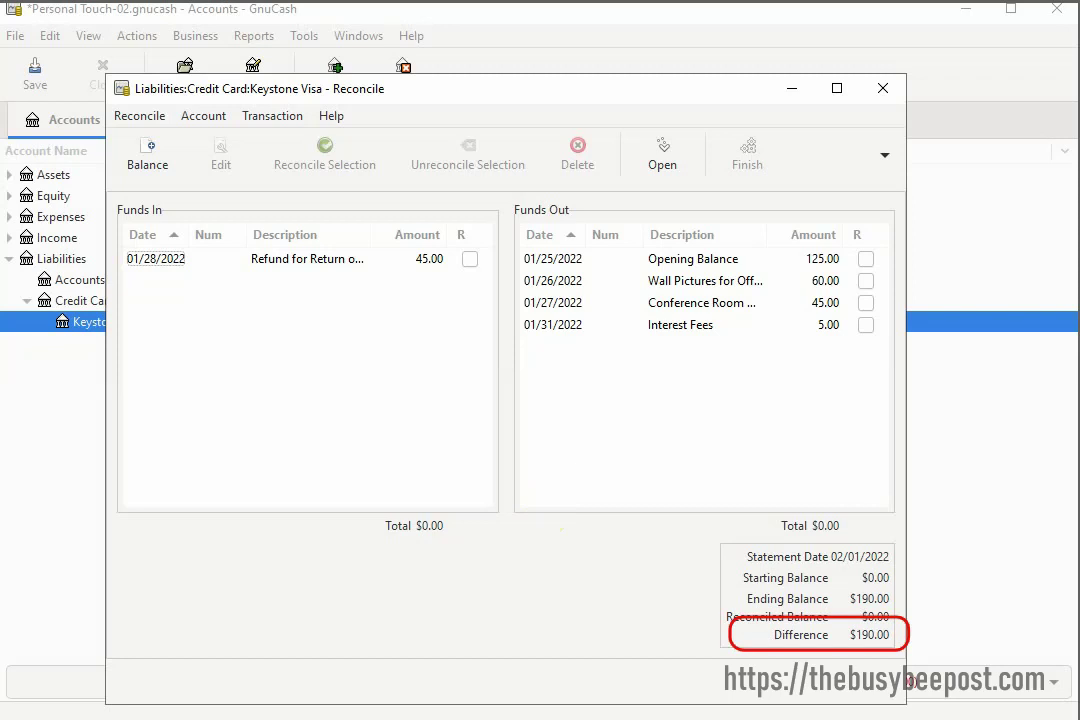
pyautogui.click(469, 261)
pyautogui.click(866, 261)
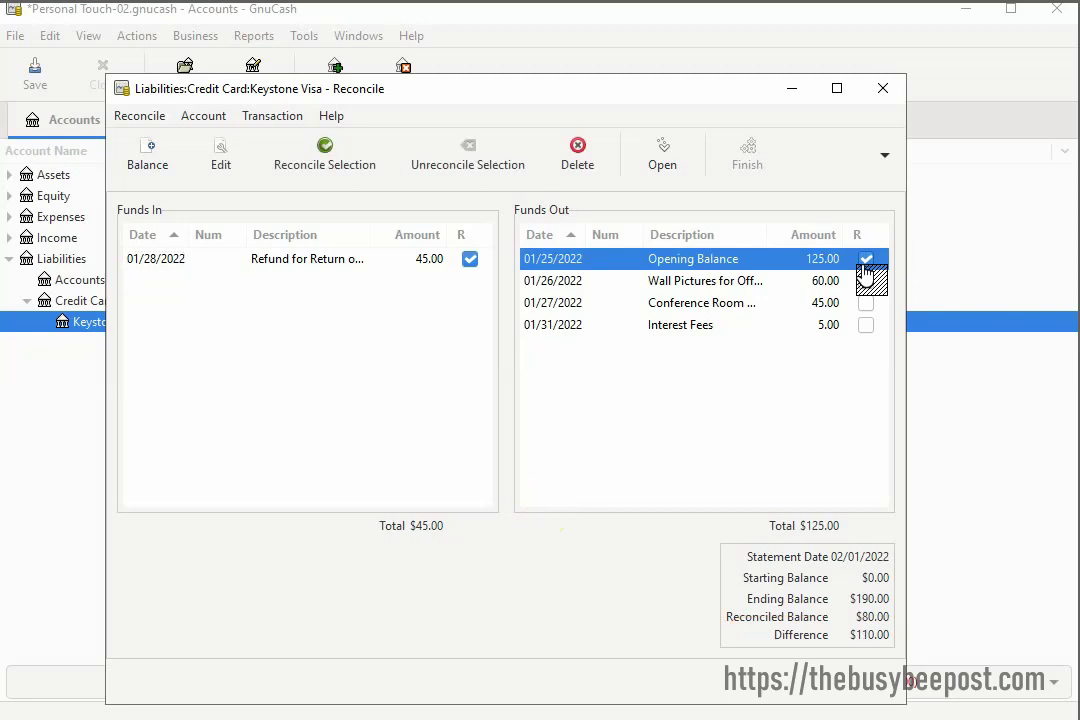
pyautogui.click(866, 281)
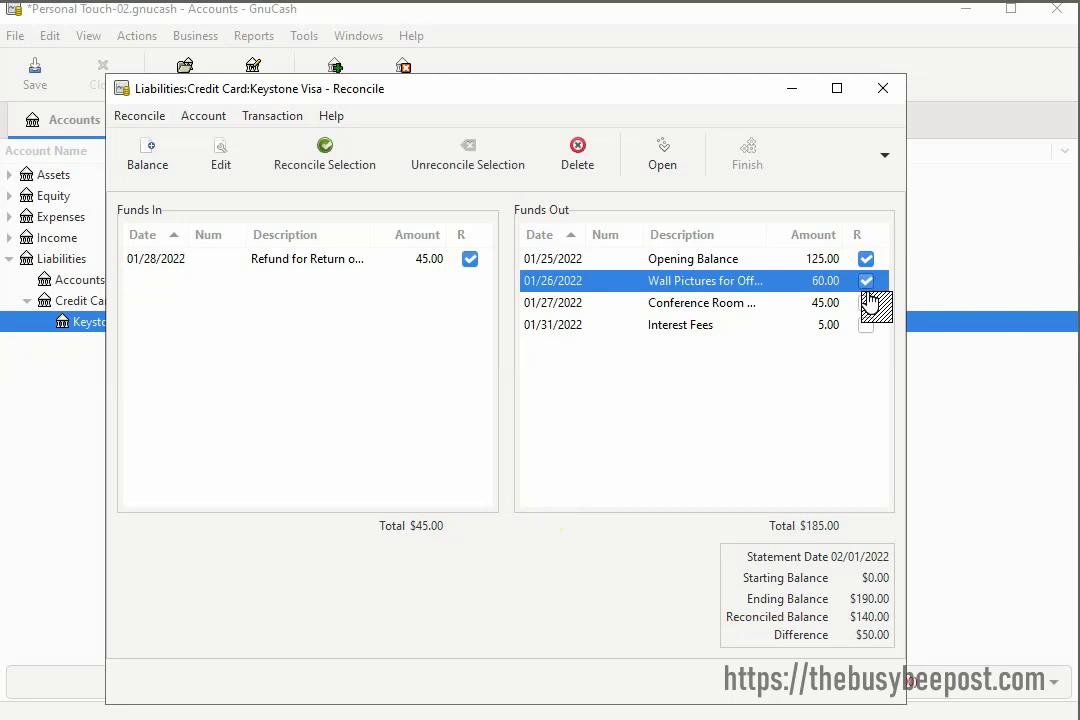
pyautogui.click(866, 303)
pyautogui.click(866, 325)
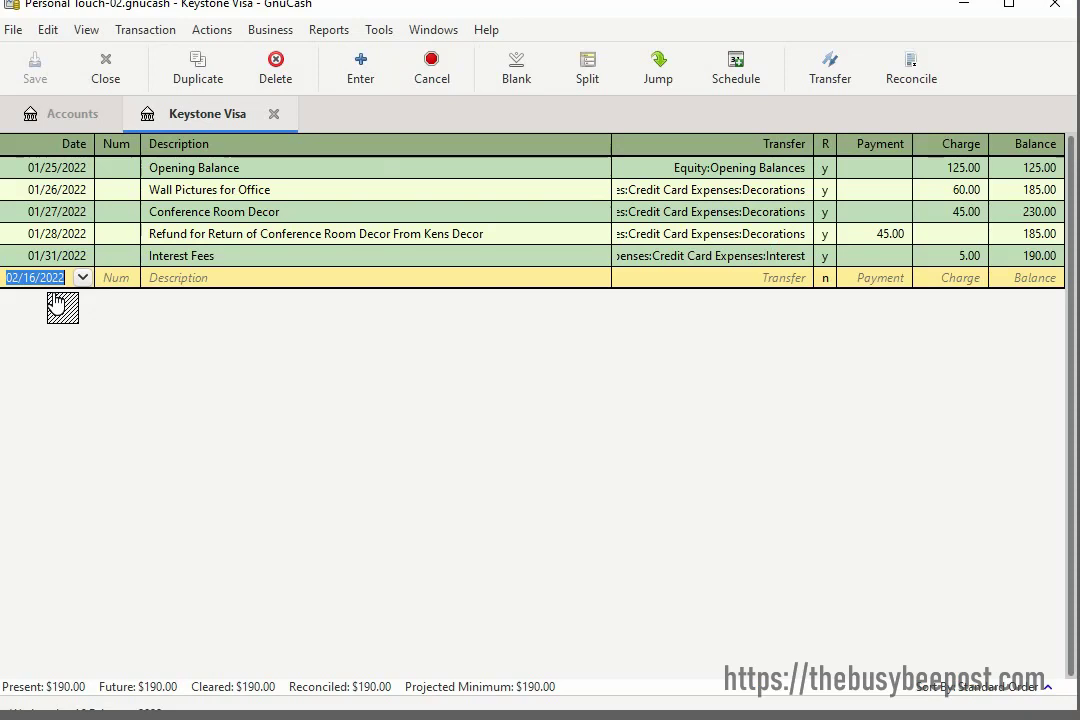
# - Record a 50.00 payment described as "February Payment" in the 02/16/2022 row, transferred from Current Assets:Checking Account
pyautogui.press('Tab')
pyautogui.press('Tab')
pyautogui.write('February Payment')
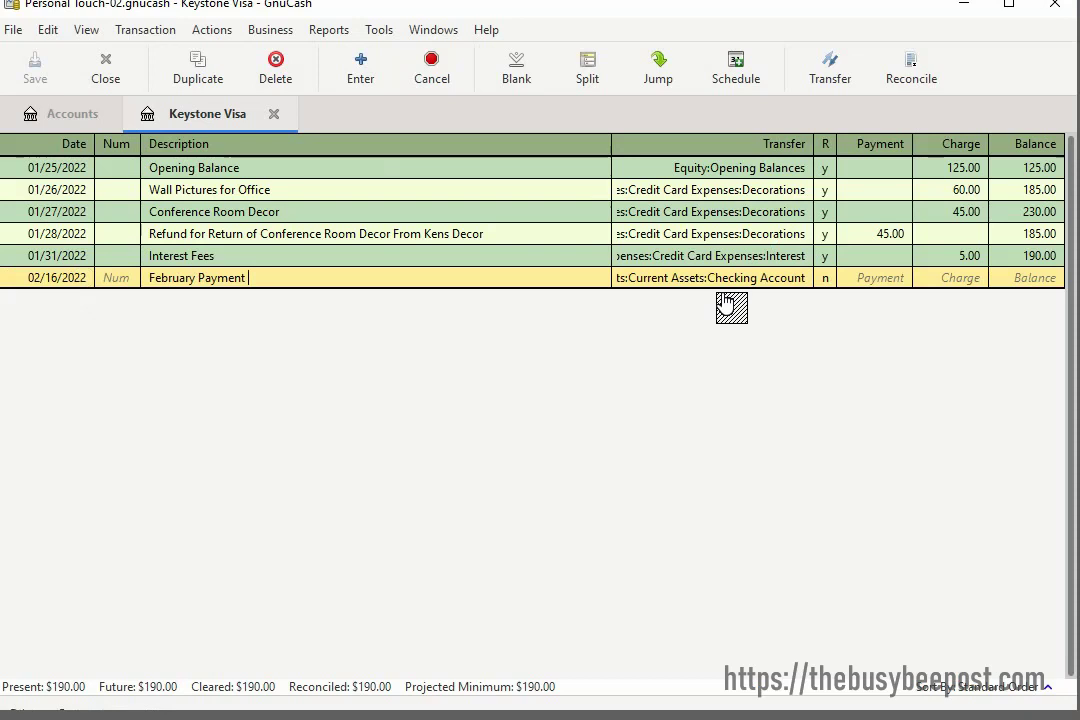
pyautogui.press('Tab')
pyautogui.press('Tab')
pyautogui.write('50.00')
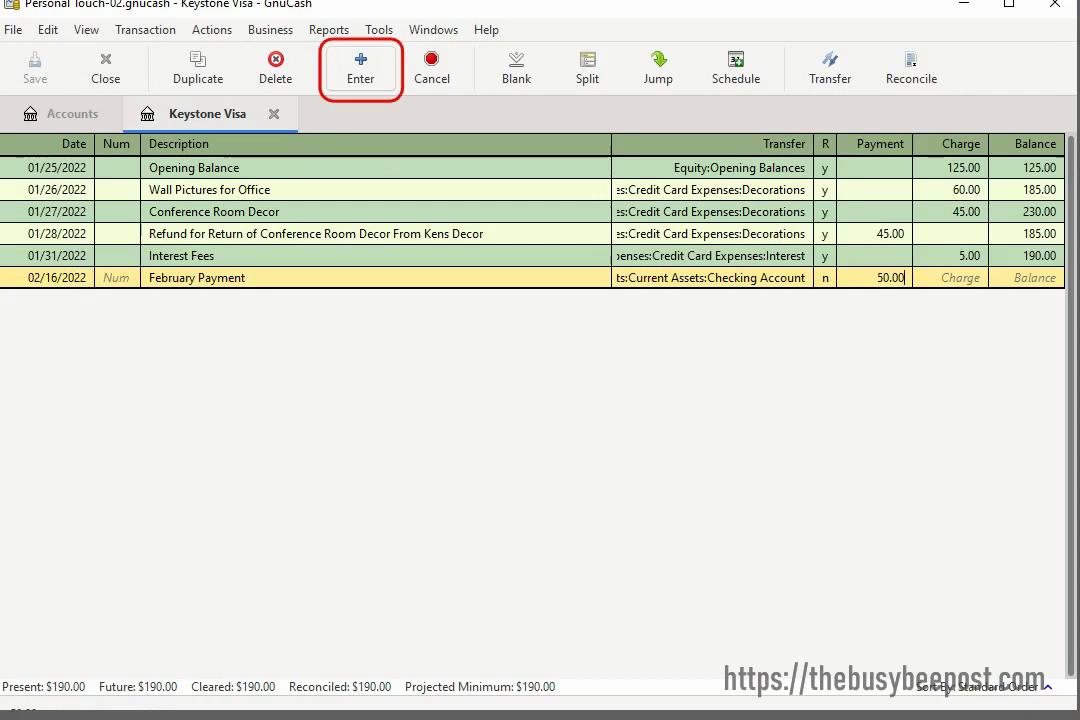
pyautogui.press('Return')
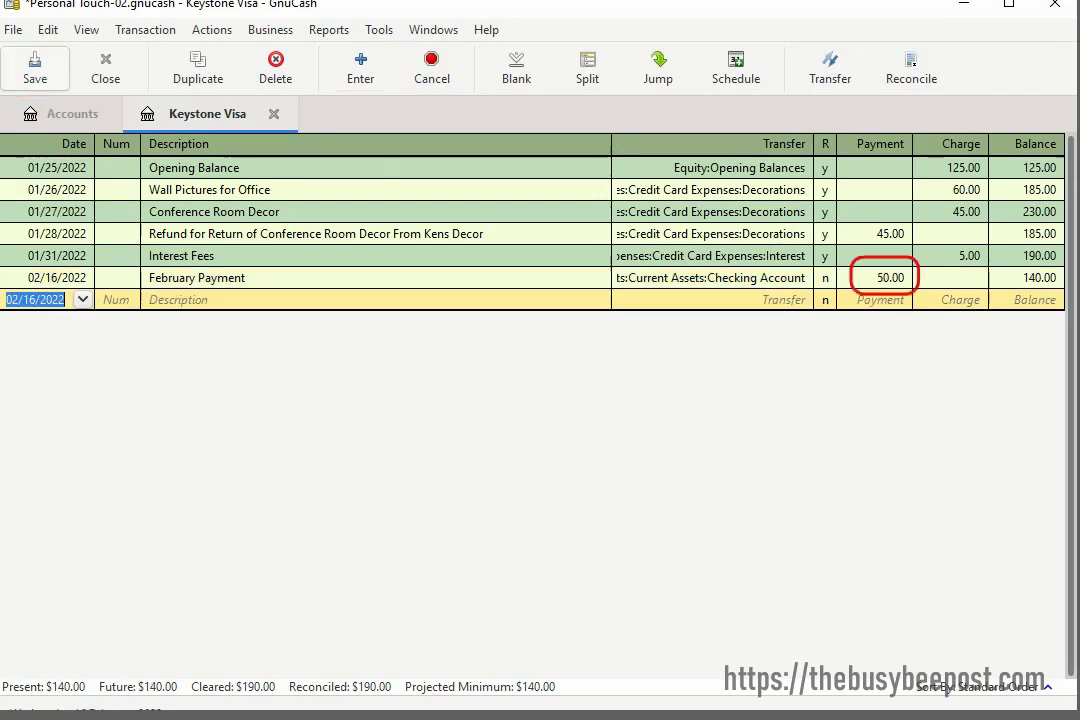